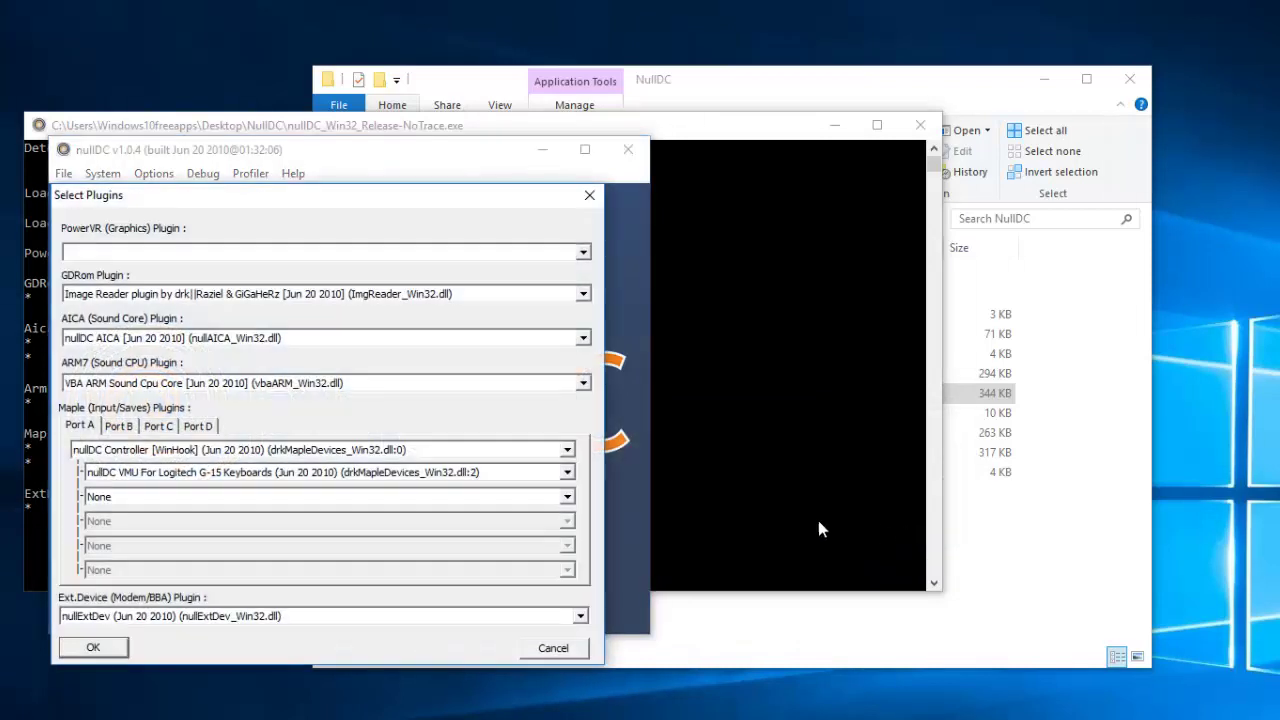
Close the plugin selection dialog without choosing a graphics plugin and dismiss the error message.
click(589, 196)
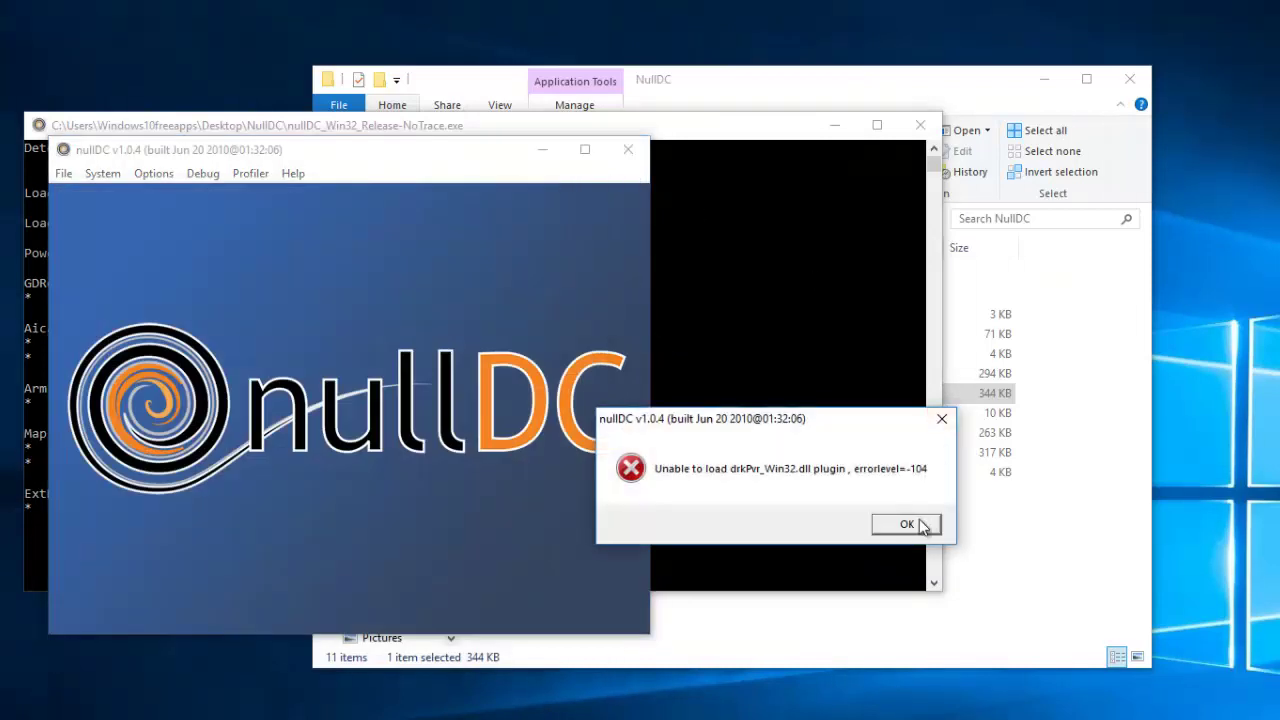
click(908, 528)
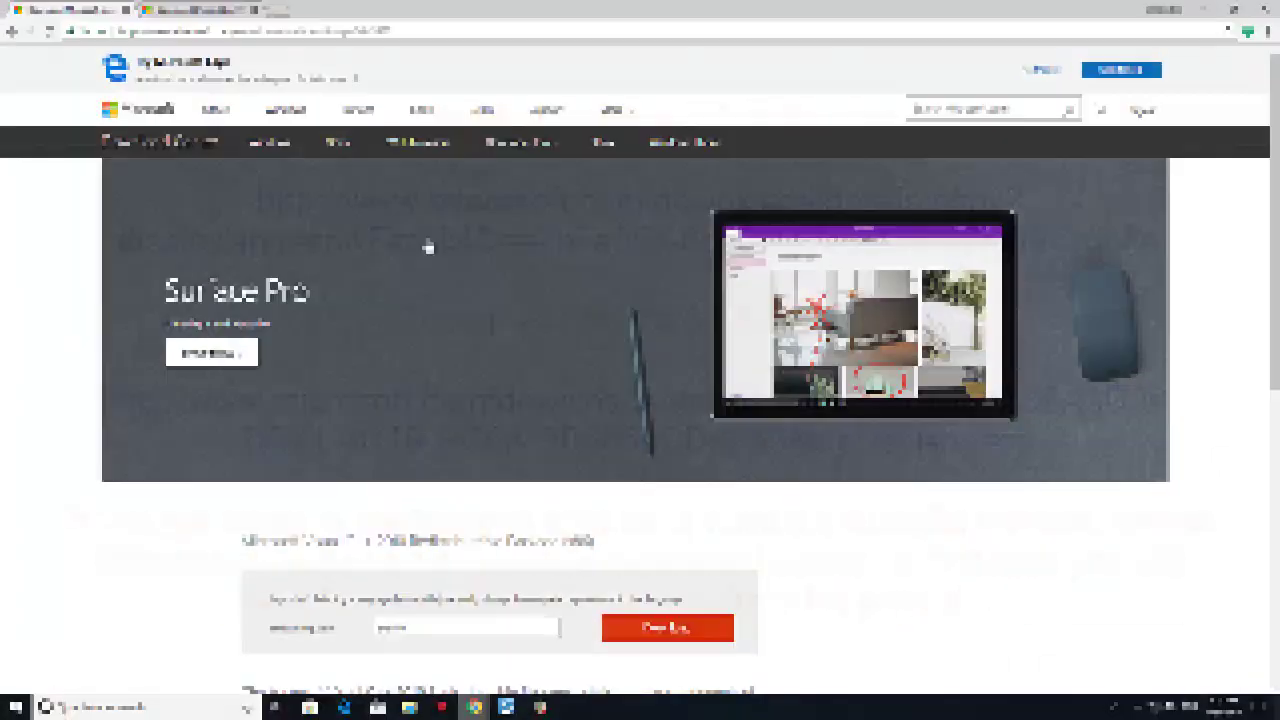
Download the English Microsoft Visual C++ 2010 Redistributable Package (x86) from the Microsoft Download Center.
scroll(431, 249, down, 2)
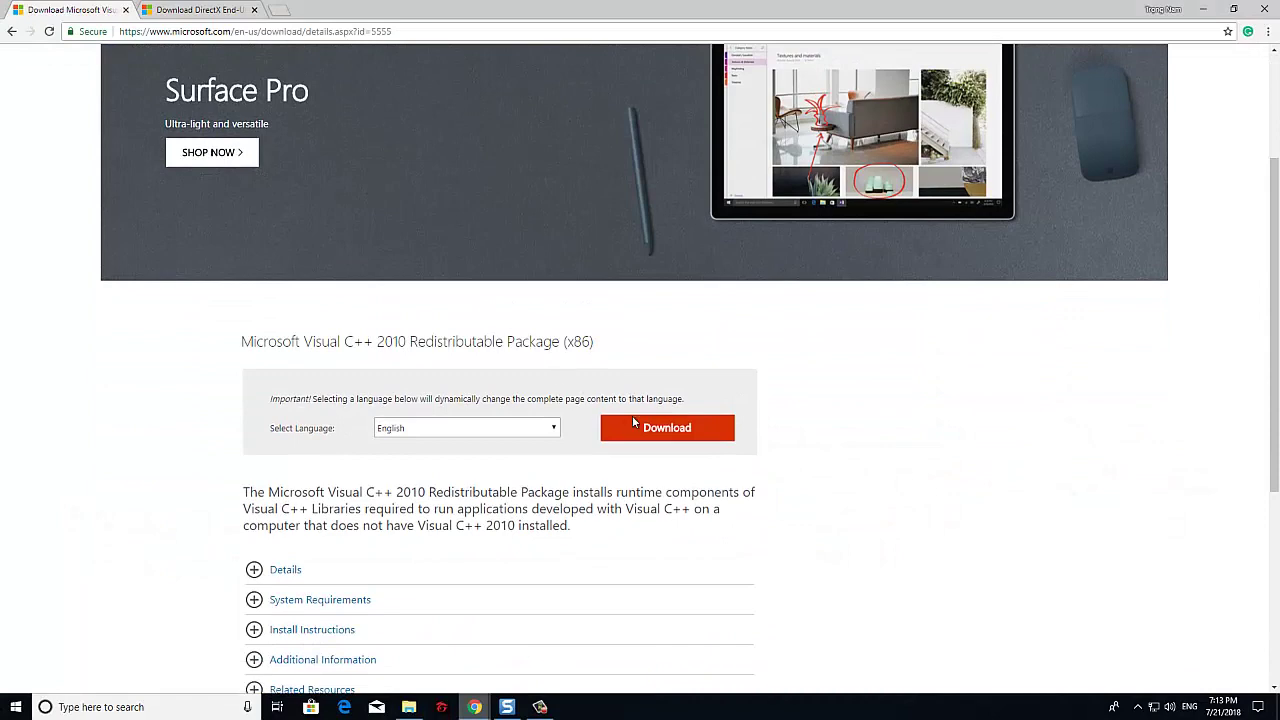
click(668, 430)
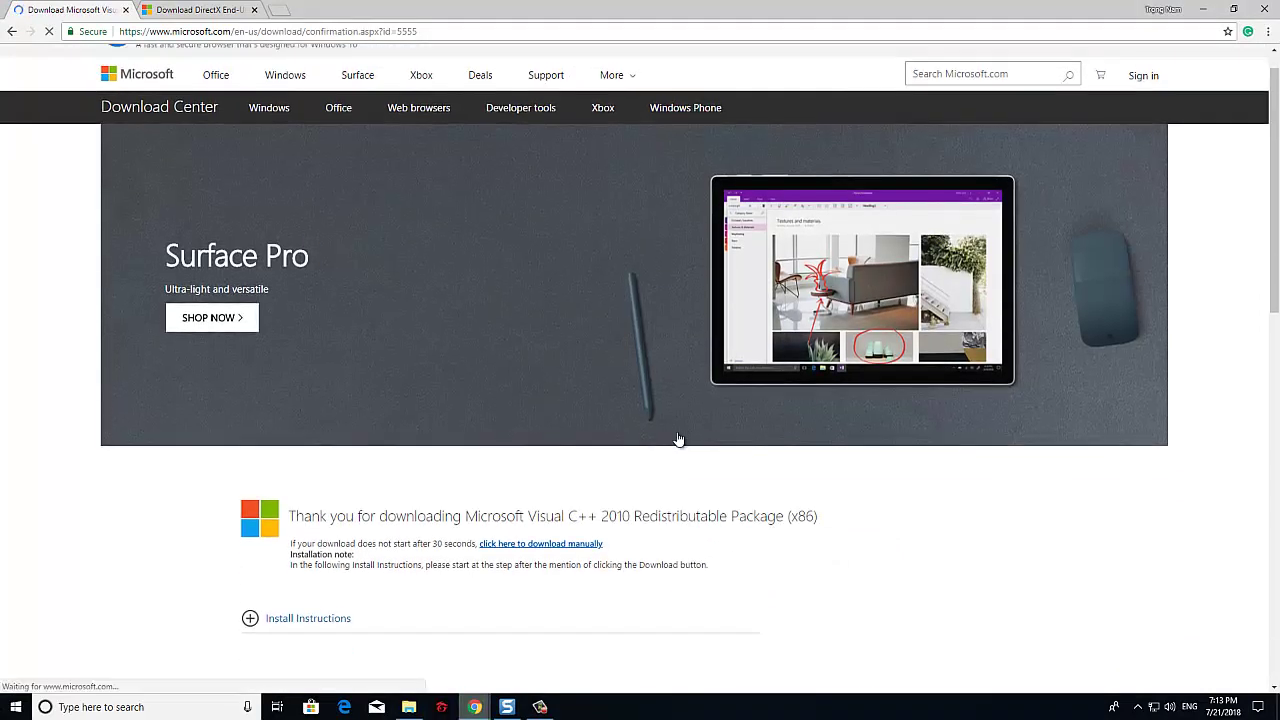
scroll(678, 440, down, 1)
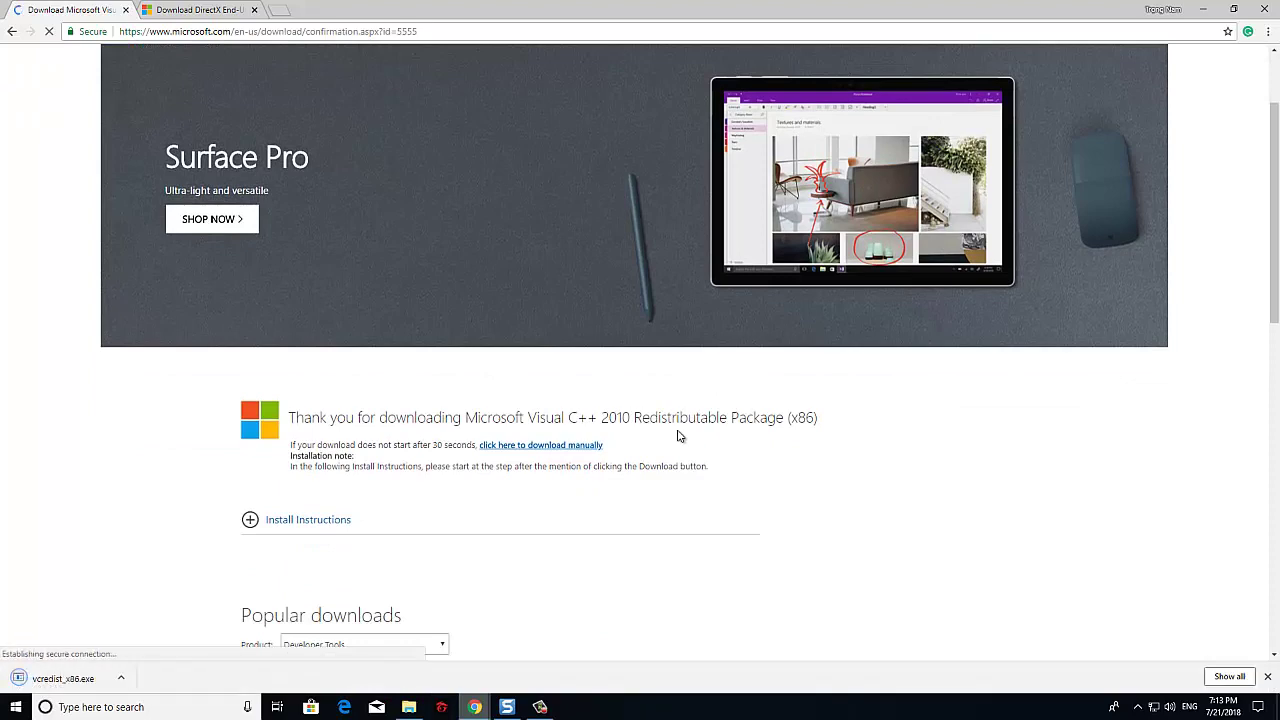
Download the English DirectX End-User Runtime Web Installer, continuing past the recommended extras with their default selection.
click(200, 12)
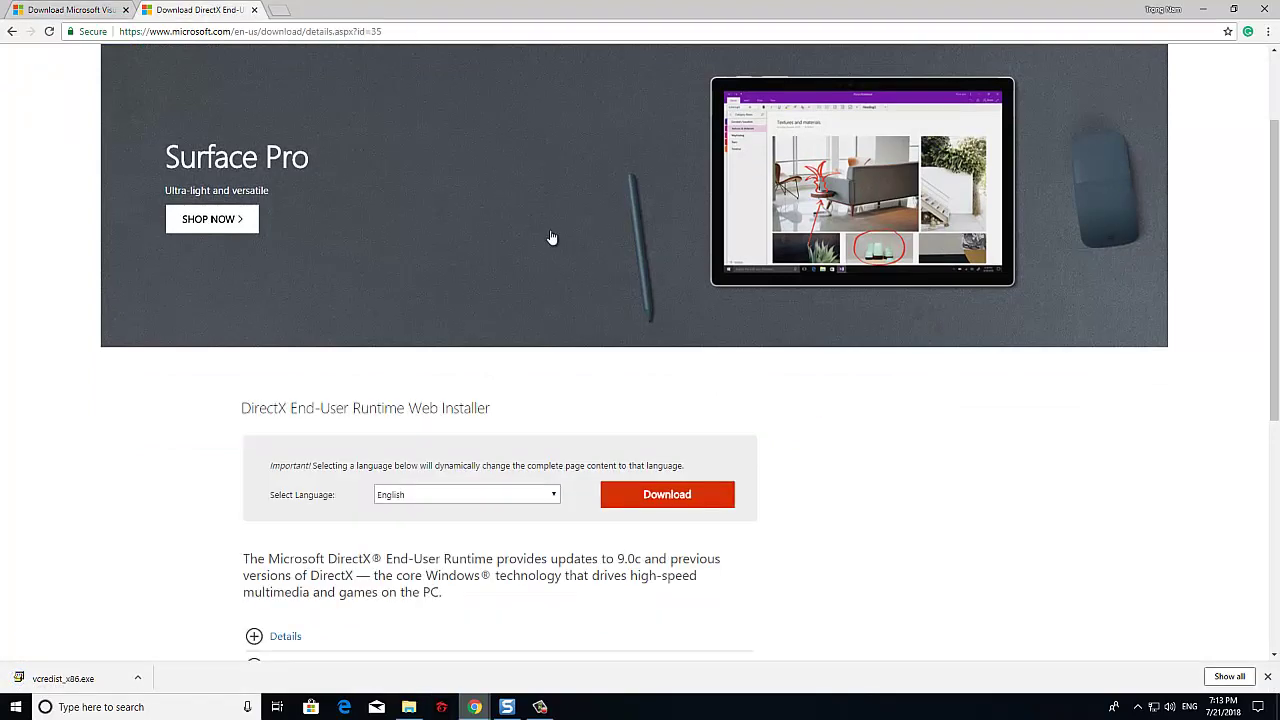
scroll(554, 243, down, 2)
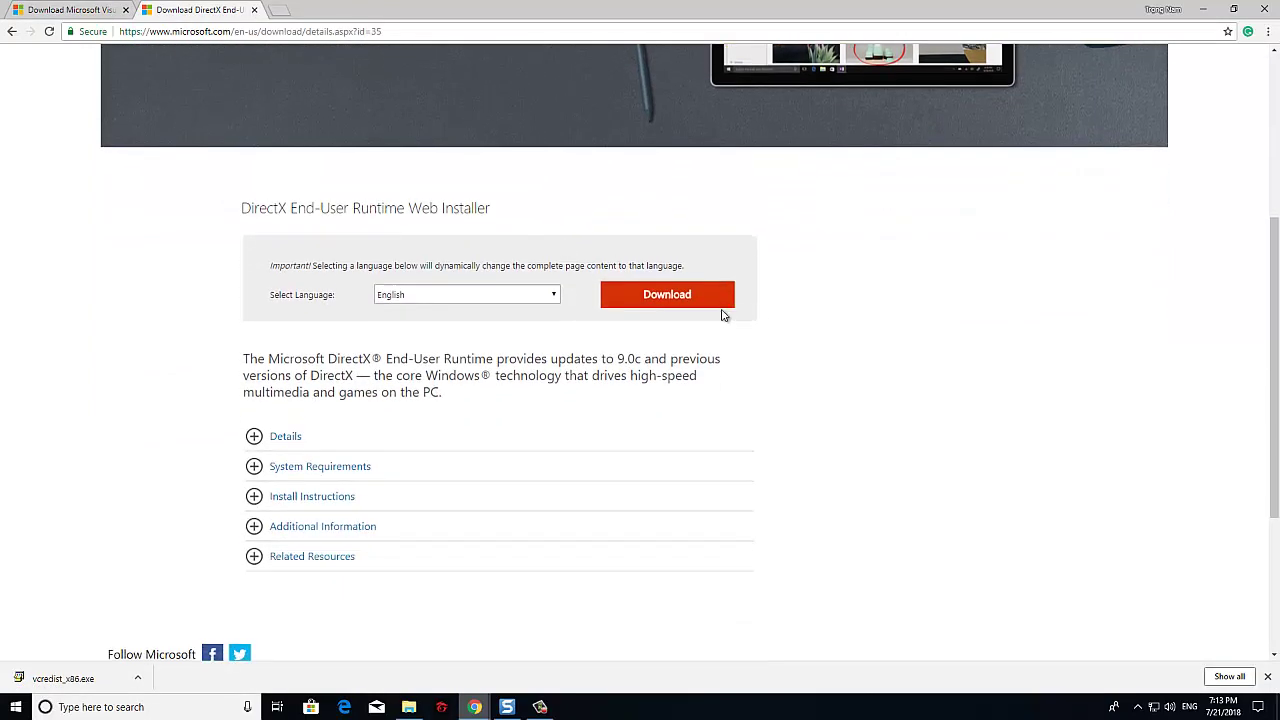
click(666, 304)
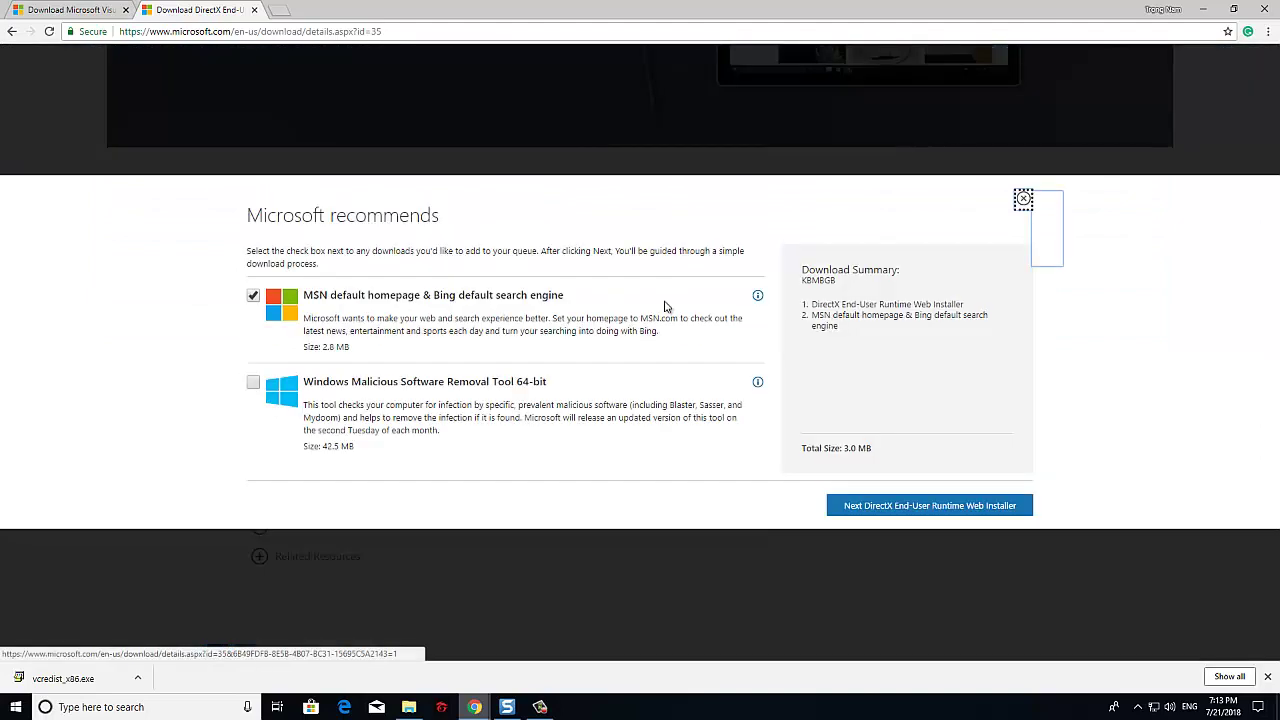
click(945, 512)
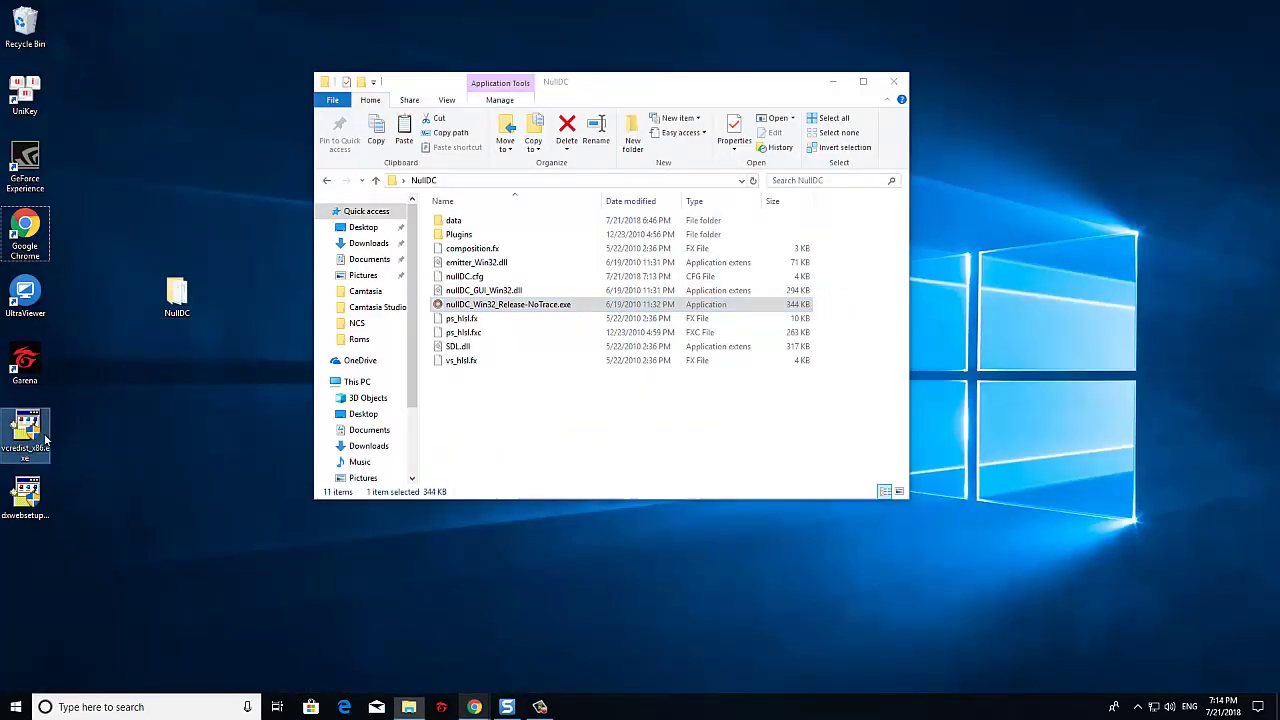
Run the vcredist_x86.exe installer from the desktop, and install DirectX with the agreement accepted and the Bing Bar option left enabled.
double_click(45, 438)
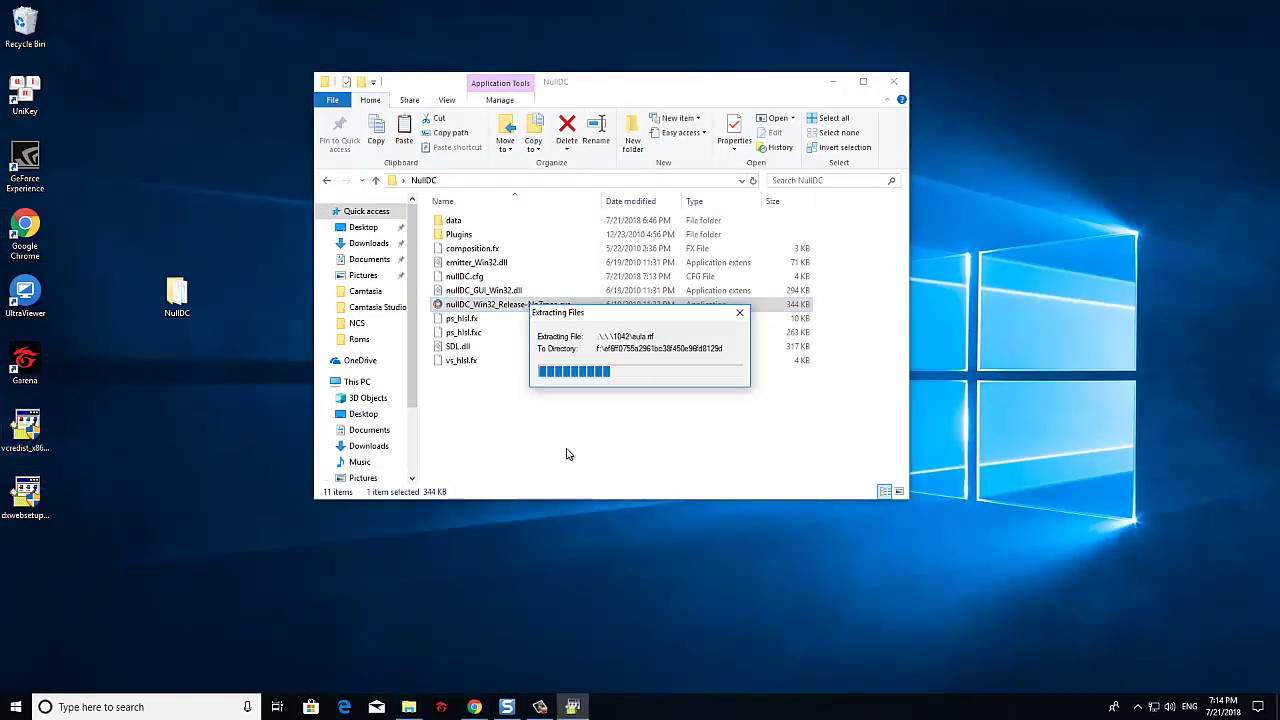
double_click(40, 510)
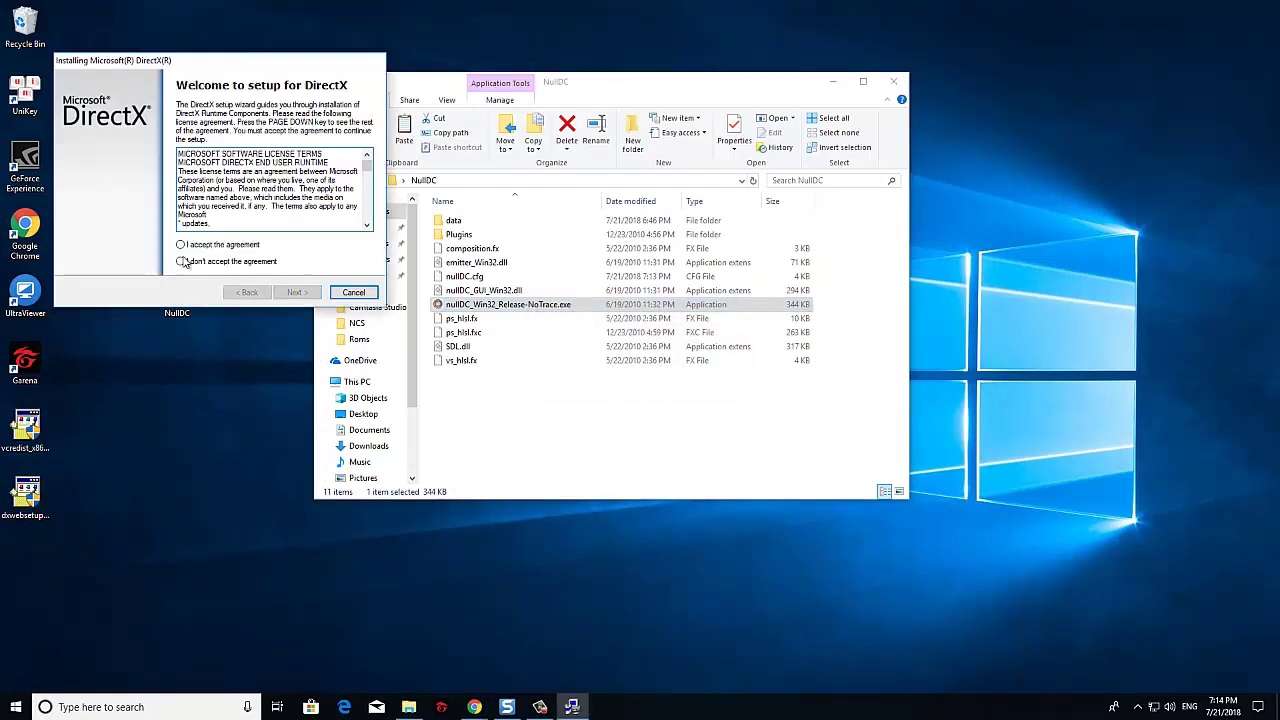
click(186, 245)
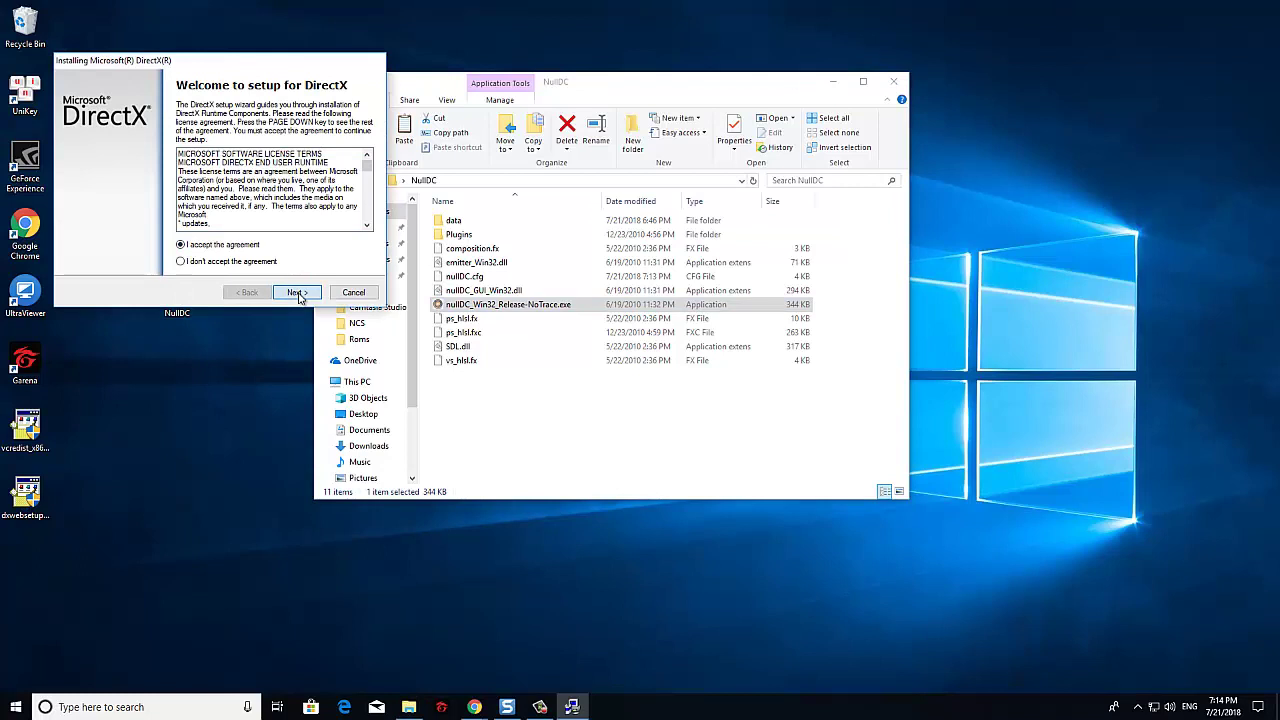
click(298, 293)
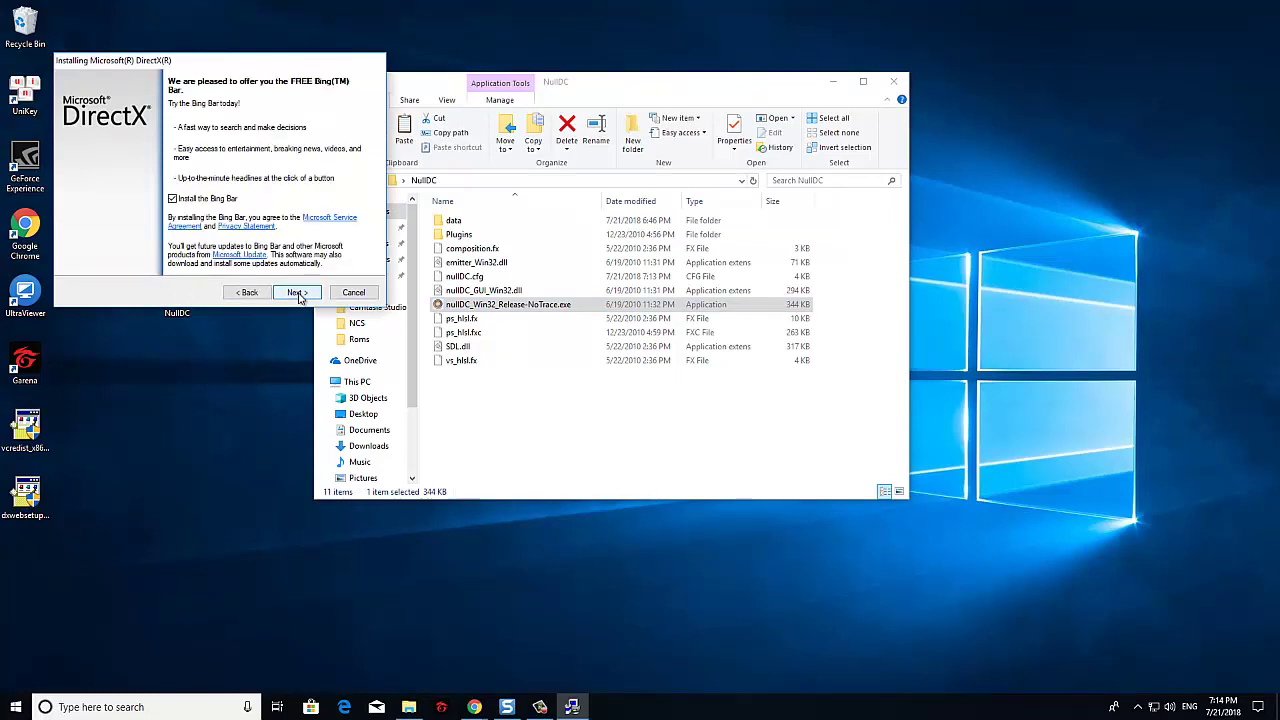
click(298, 293)
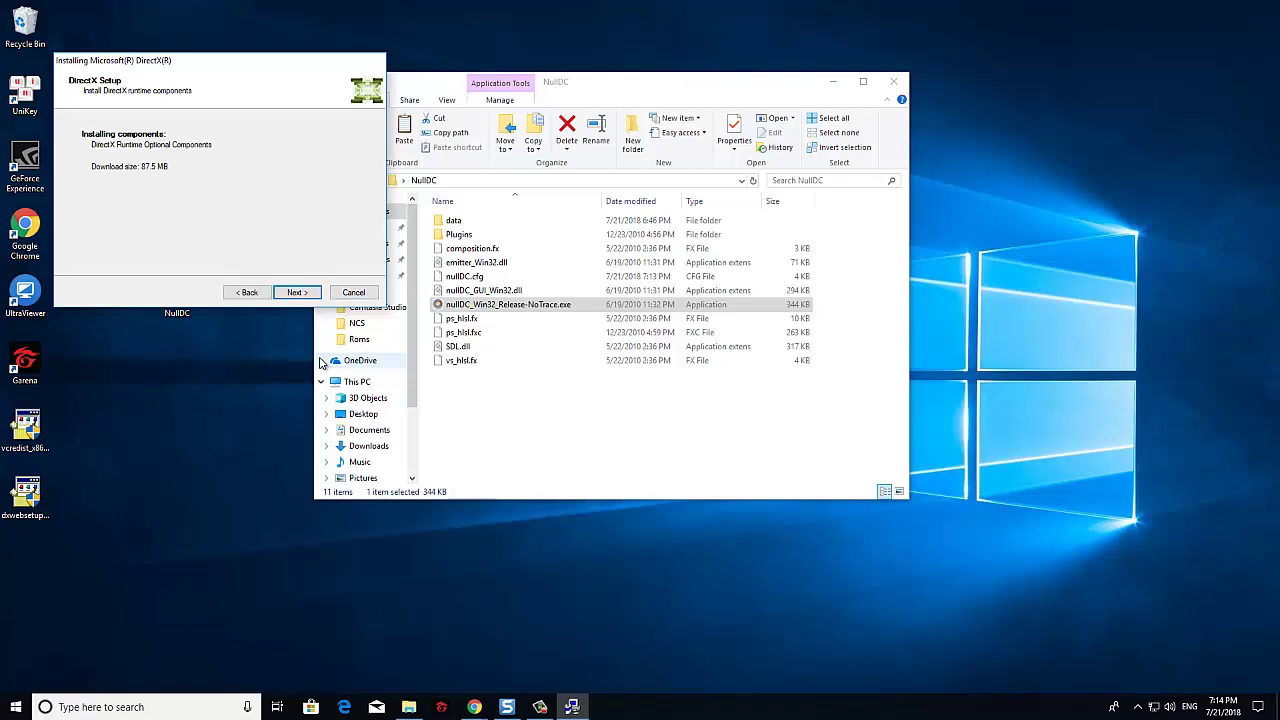
click(296, 292)
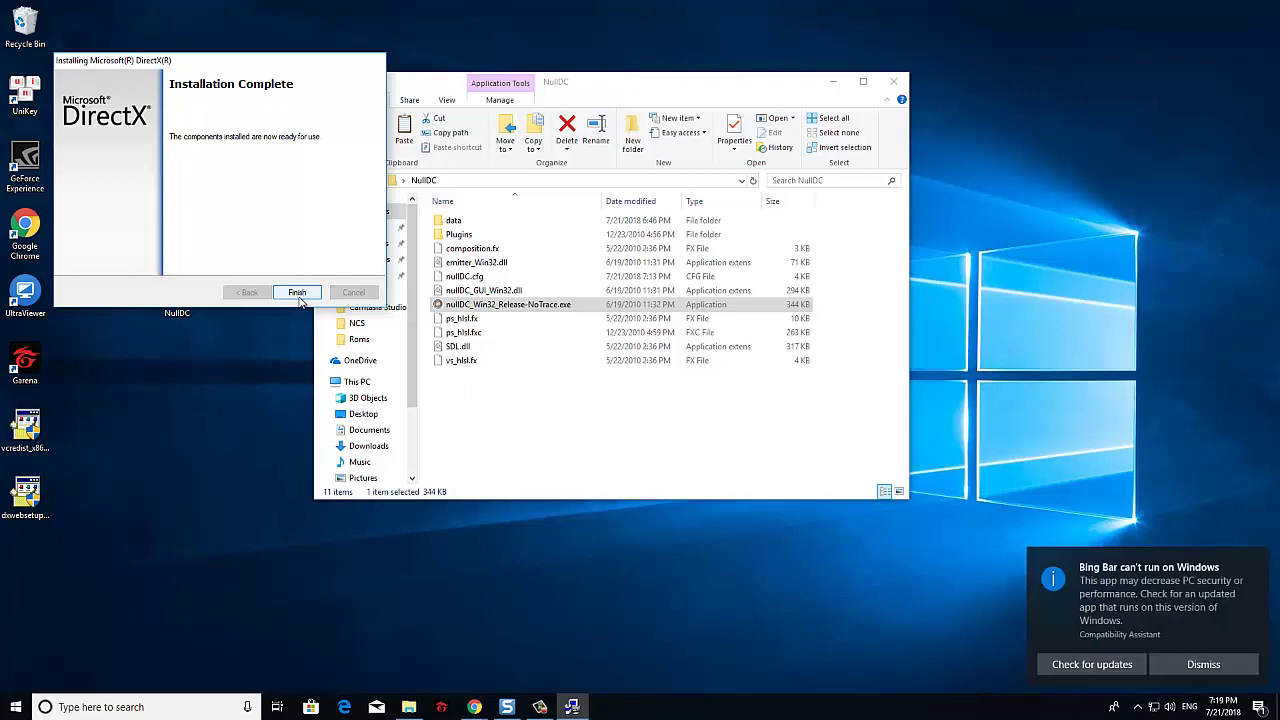
click(298, 293)
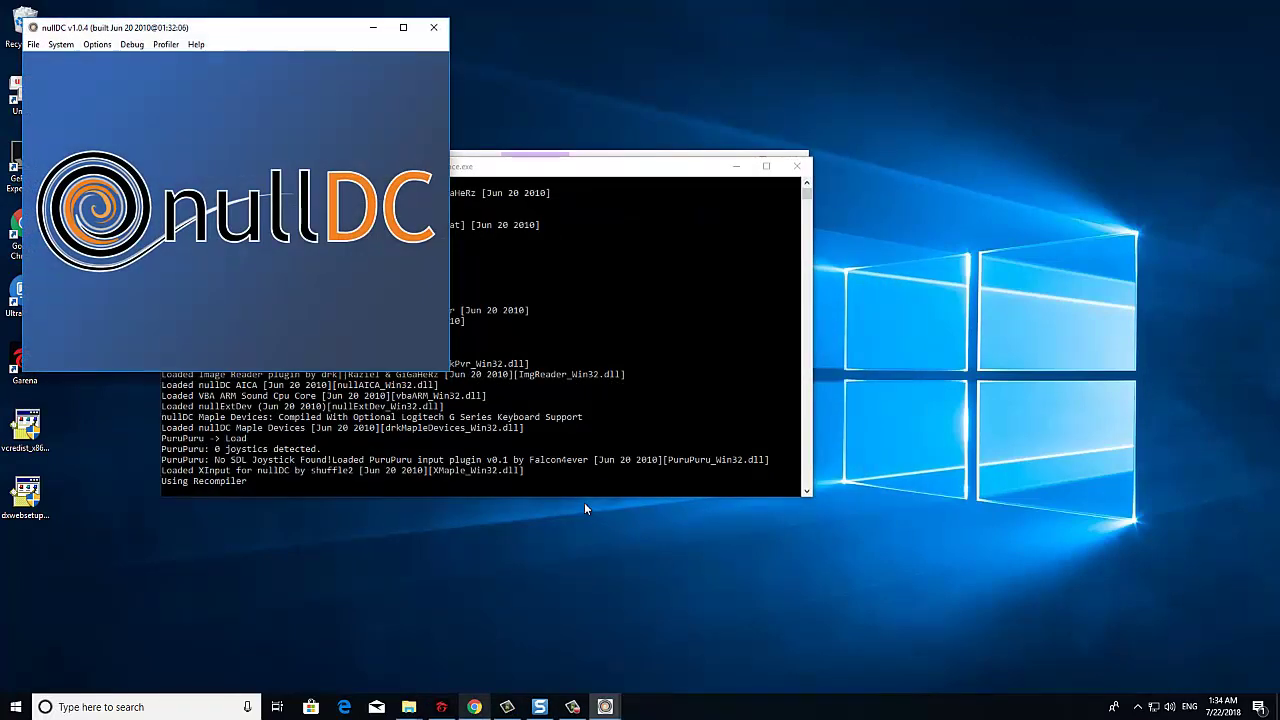
Open the Maple Port A key configuration for Player 1, review the controller key mappings and close it.
key(alt+f)
key(Right)
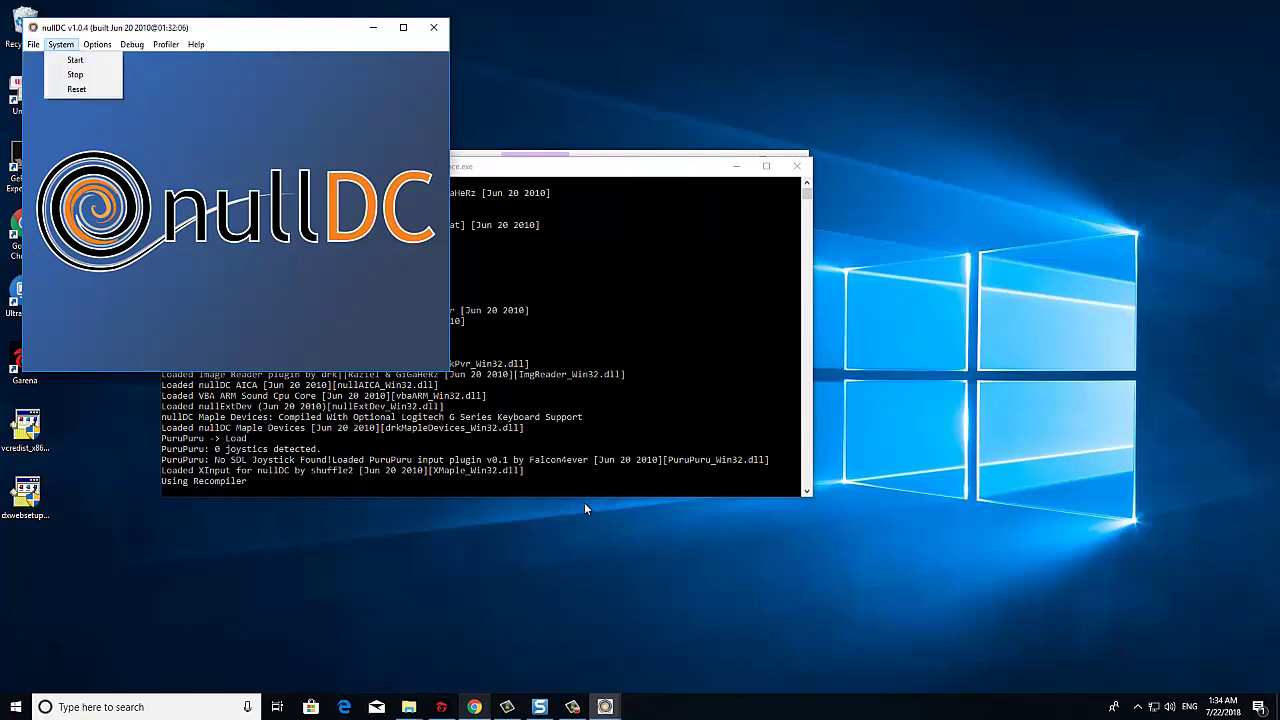
key(Right)
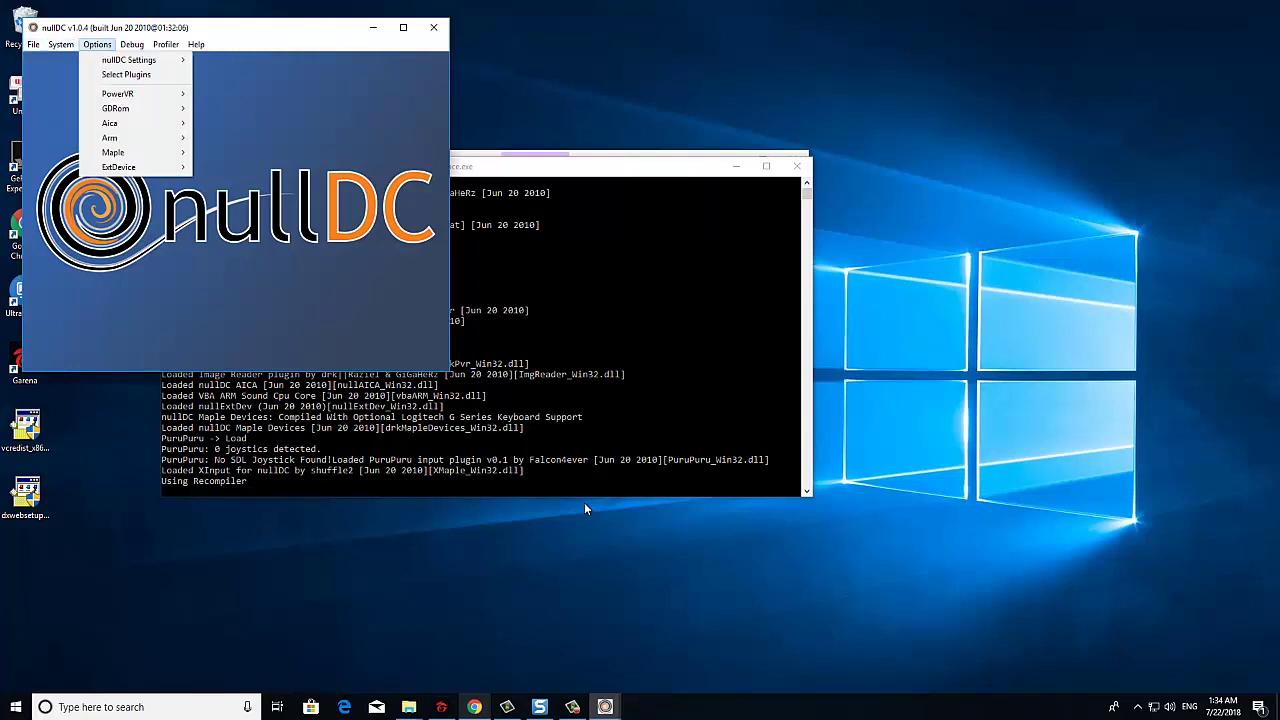
key(Down)
key(Down)
key(Down)
key(Down)
key(Down)
key(Down)
key(Down)
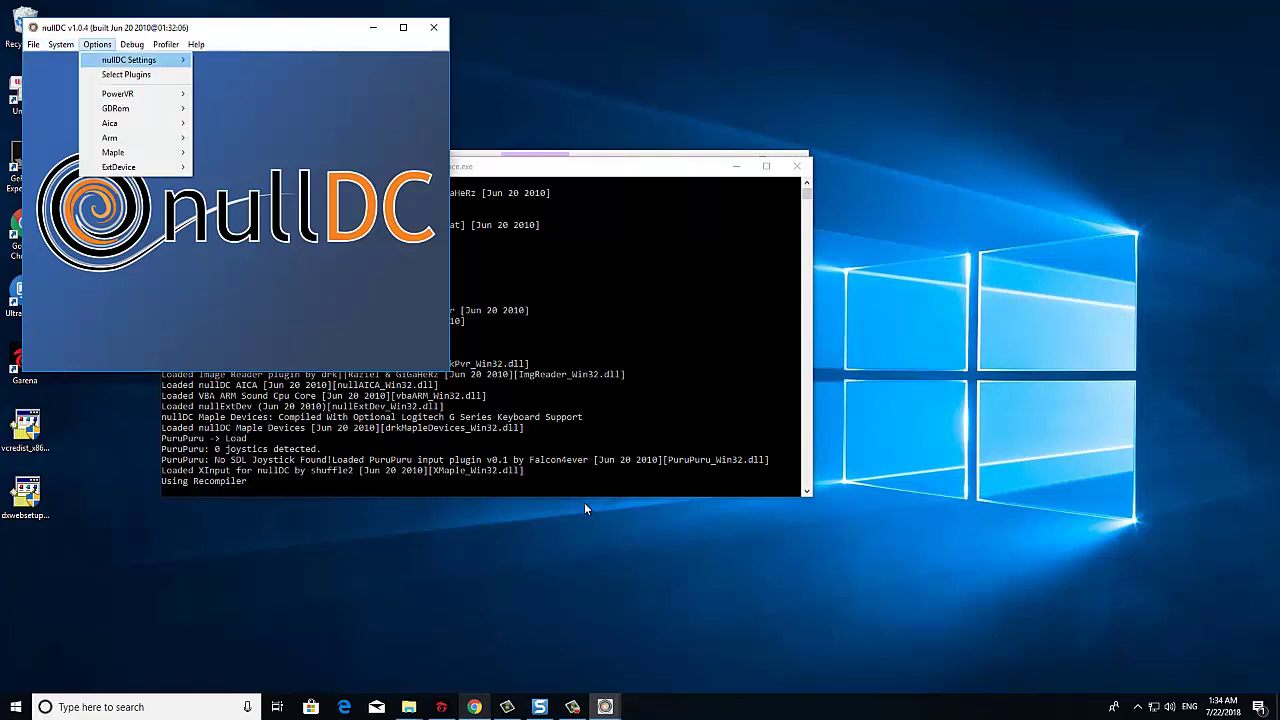
key(Right)
key(Right)
key(Right)
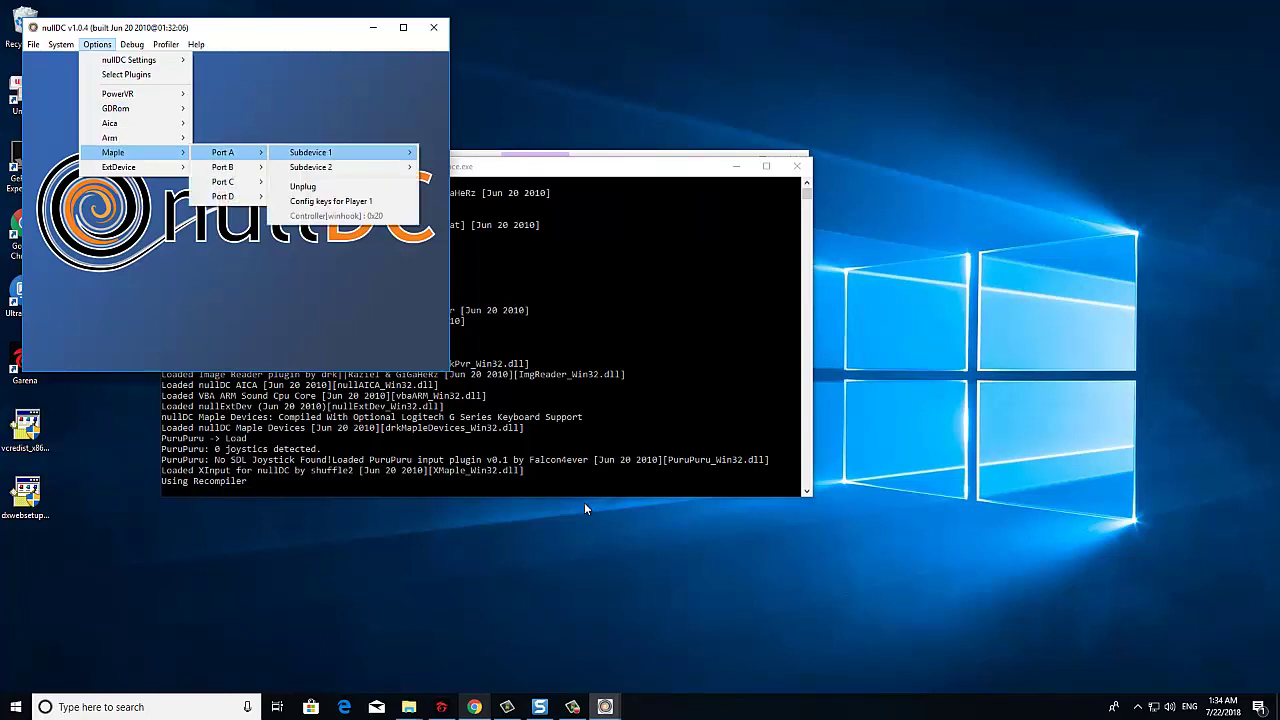
key(Down)
key(Down)
key(Down)
key(Return)
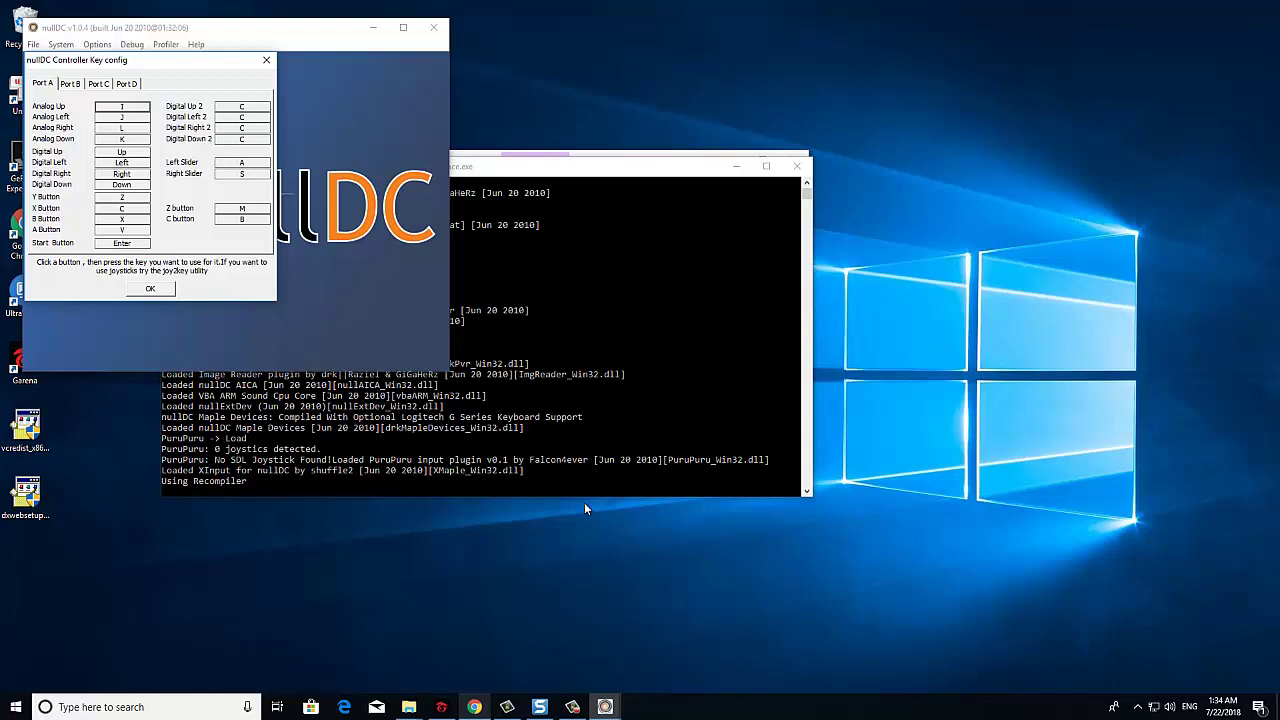
key(Return)
Start the emulation with the disc image Soul Calibur (USA)[DCCM].cdi from the ROMS folder.
key(alt+f)
key(Right)
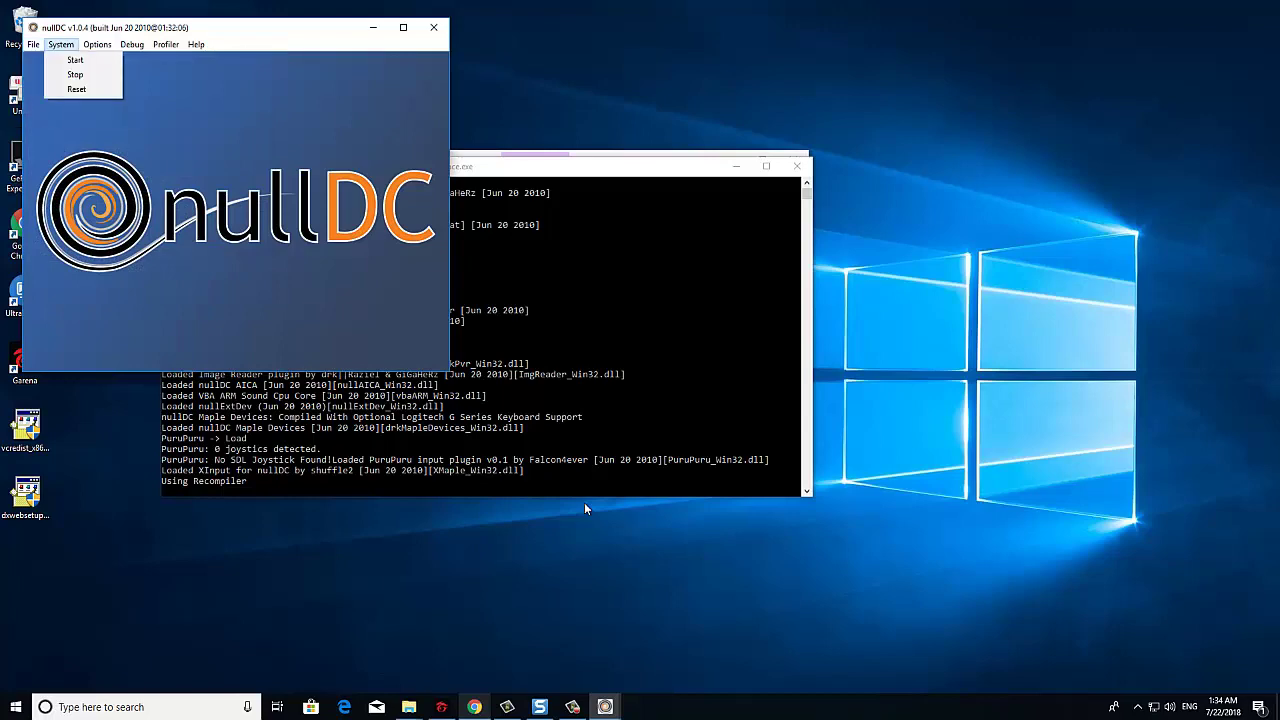
key(Down)
key(Return)
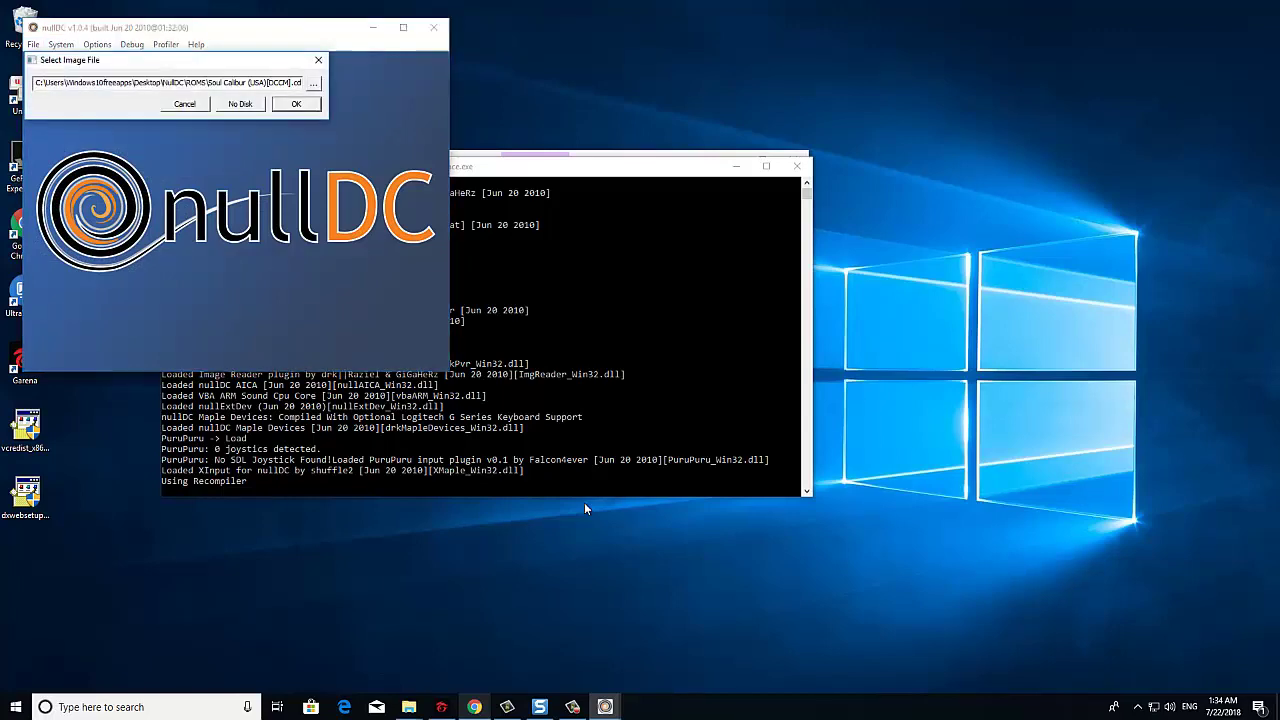
key(Tab)
key(Return)
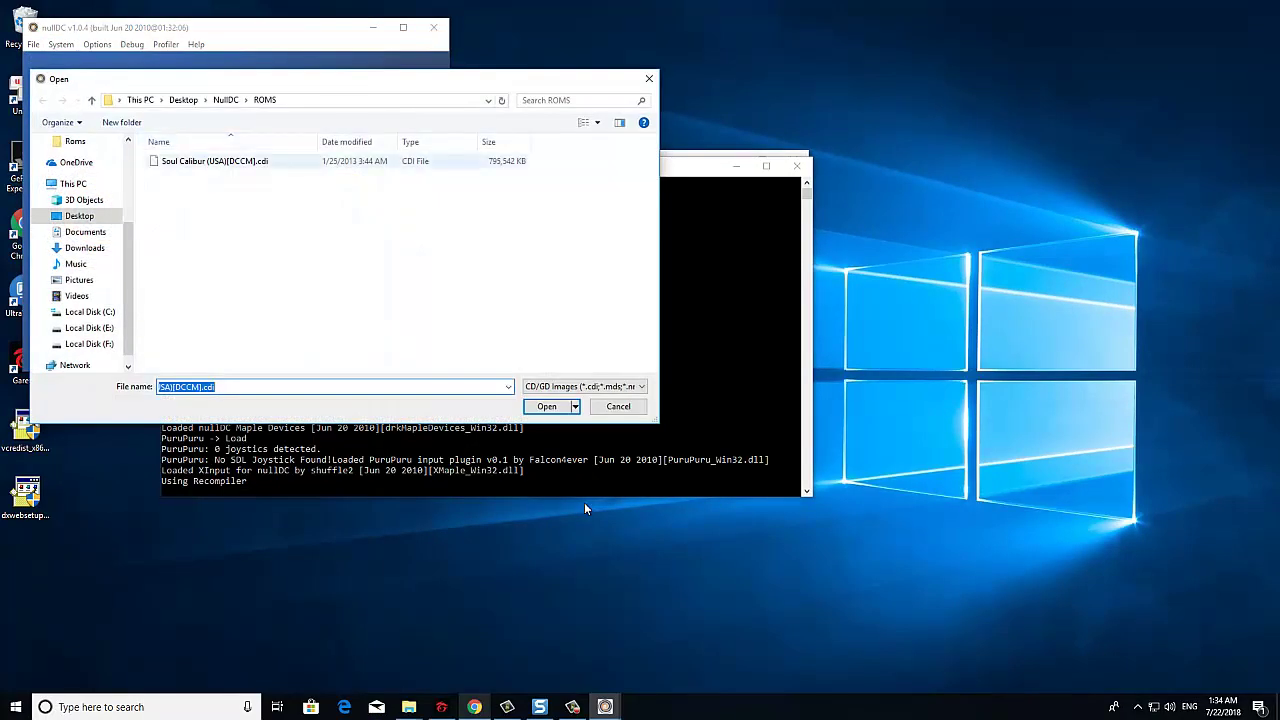
key(shift+Tab)
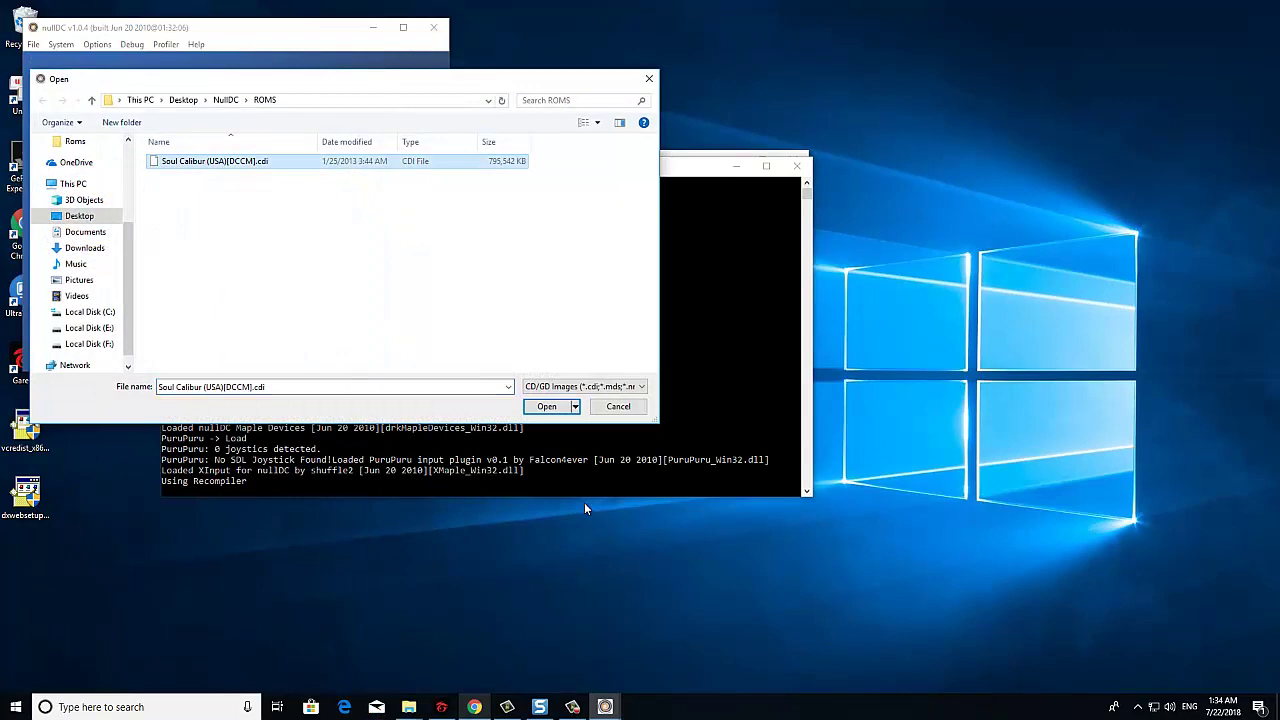
key(Return)
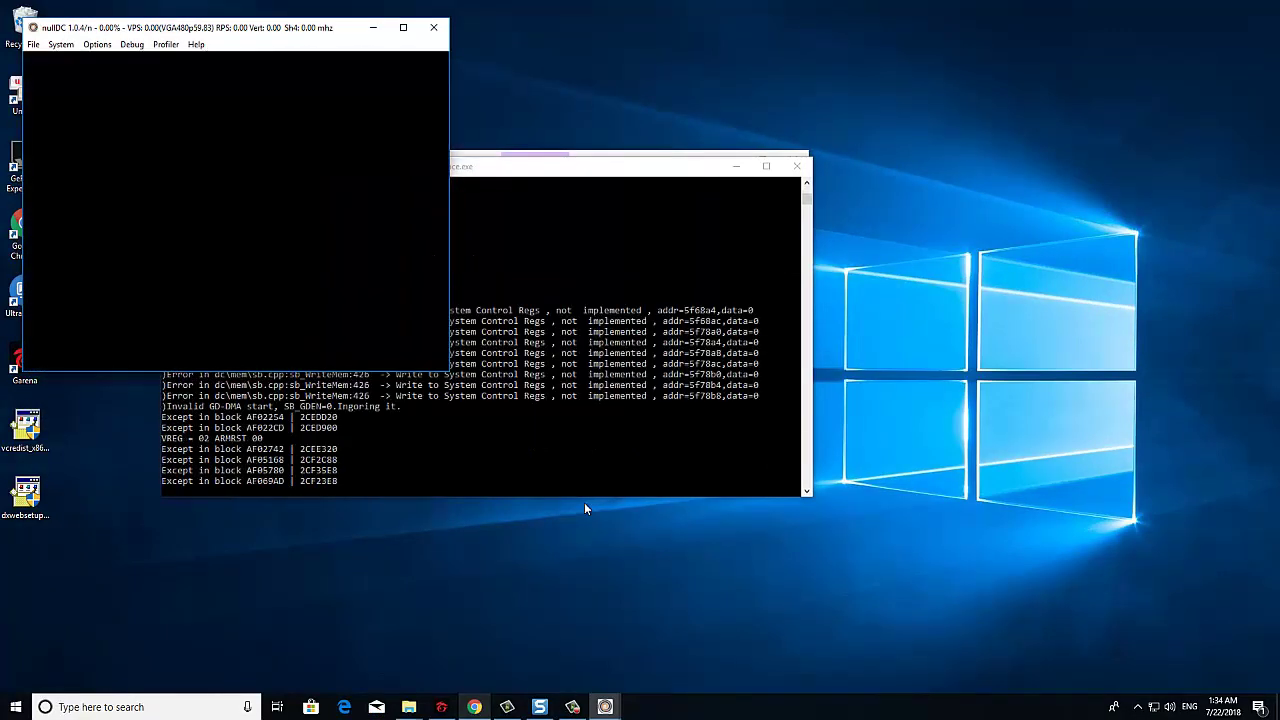
Switch the running game to fullscreen in the nullDC settings.
key(alt+d)
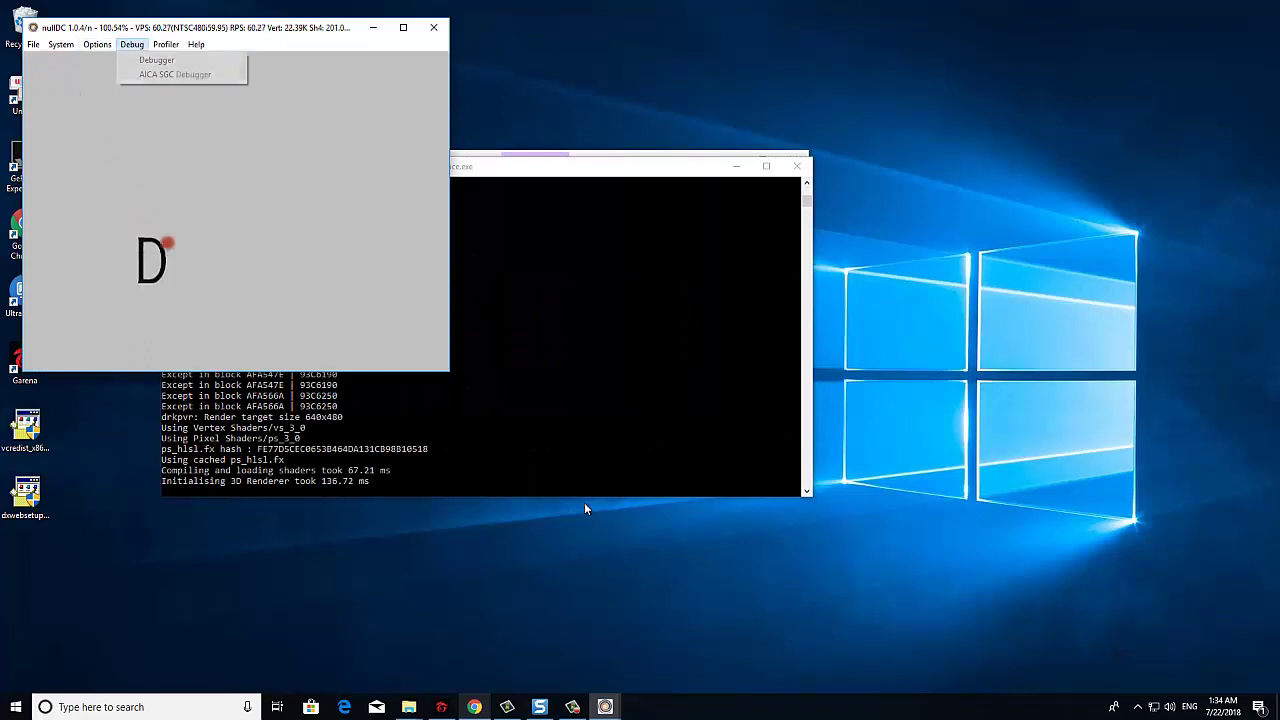
key(Left)
key(Down)
key(Right)
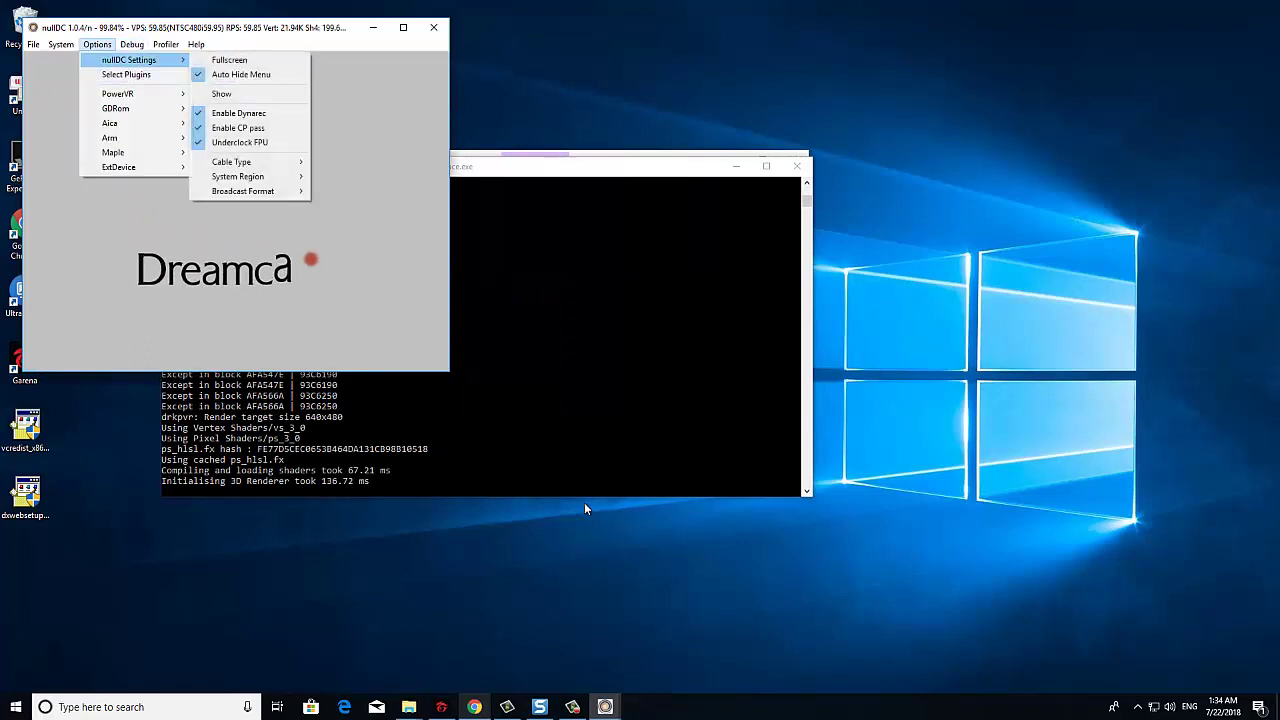
key(Down)
key(Down)
key(Up)
key(Up)
key(Return)
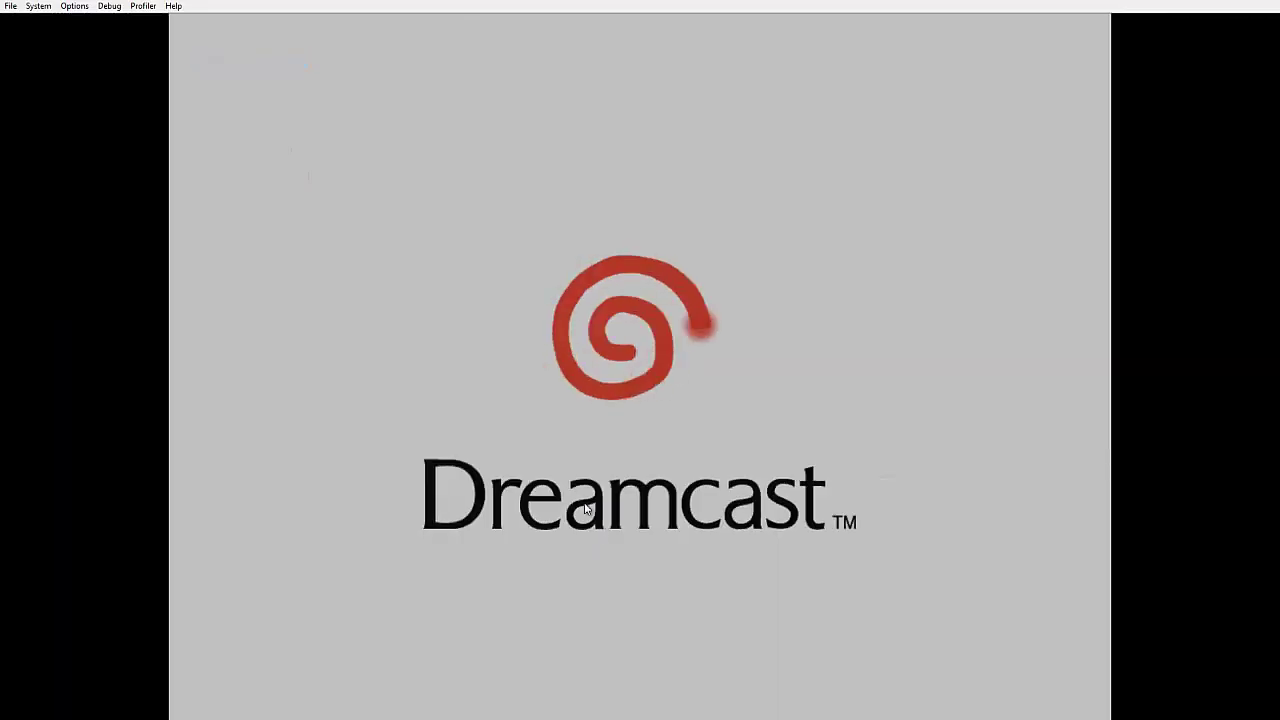